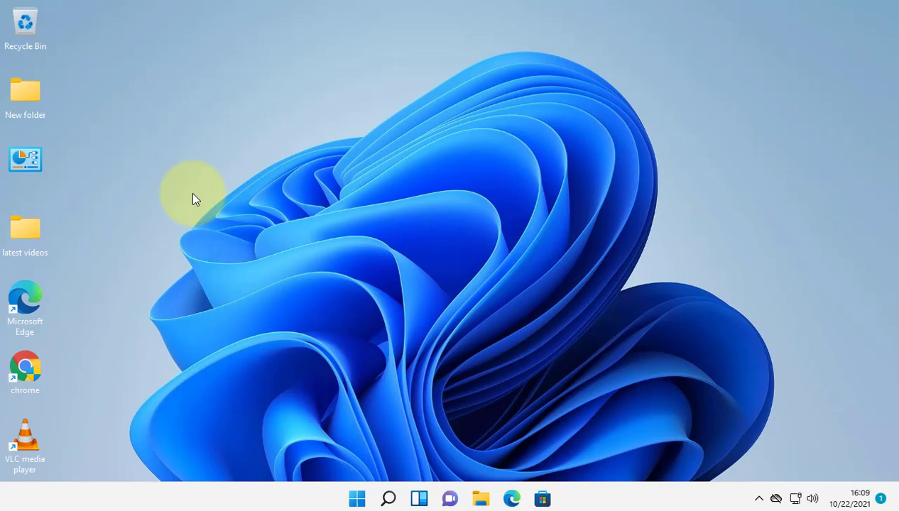
Open Task Manager from the Start menu and restart the Windows Explorer process.
{"action": "left_click", "coordinate": [279, 230]}
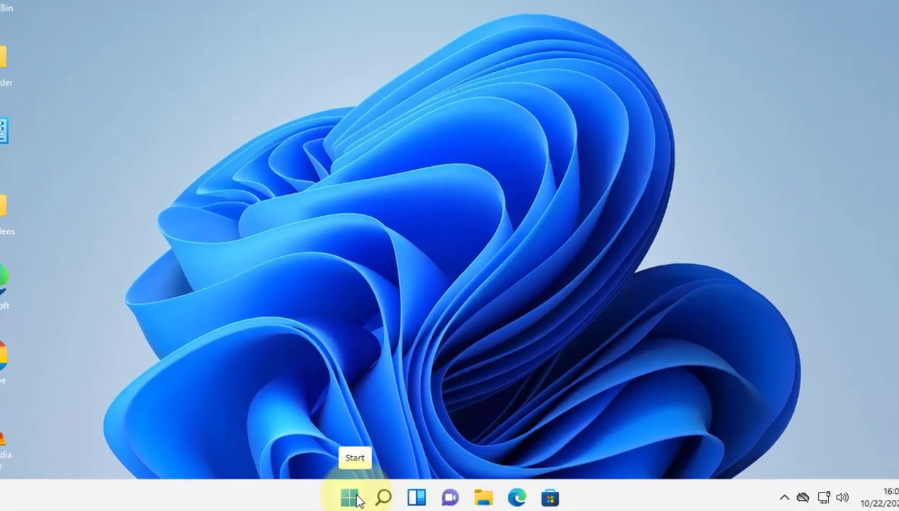
{"action": "right_click", "coordinate": [362, 499]}
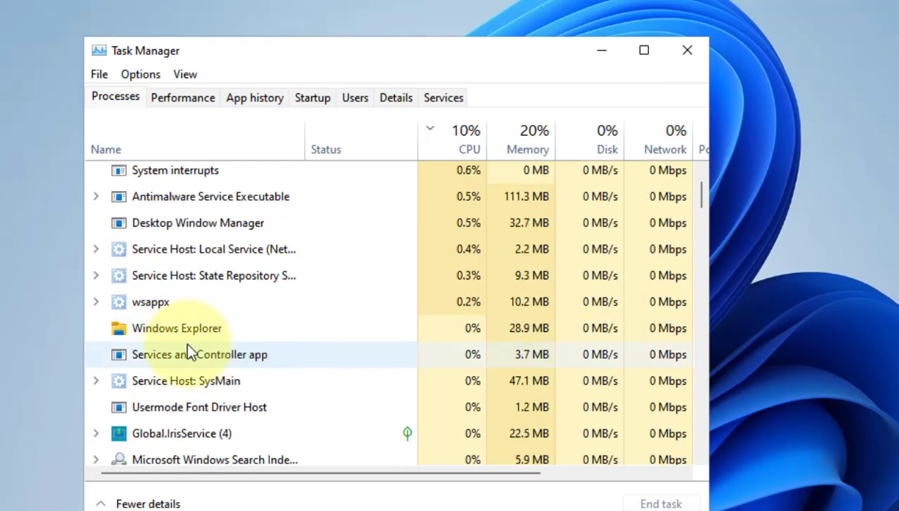
{"action": "left_click", "coordinate": [199, 331]}
{"action": "left_click", "coordinate": [206, 303]}
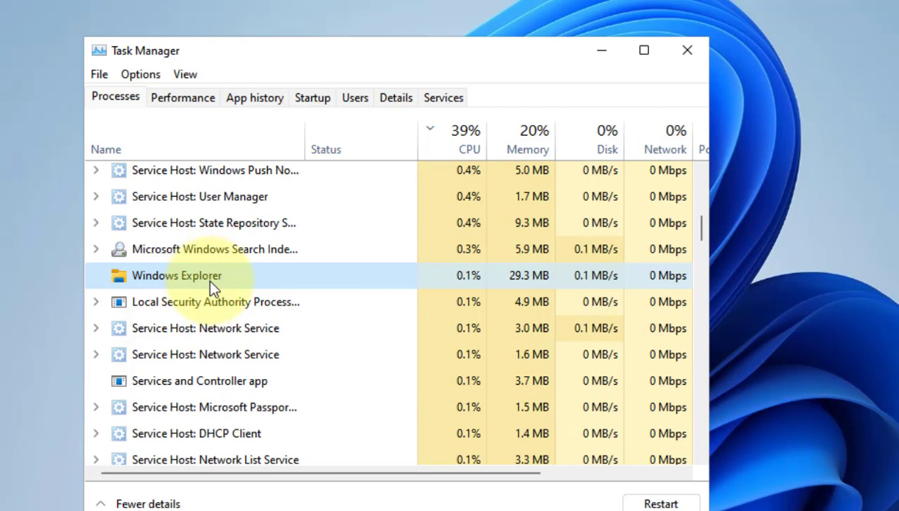
{"action": "right_click", "coordinate": [212, 284]}
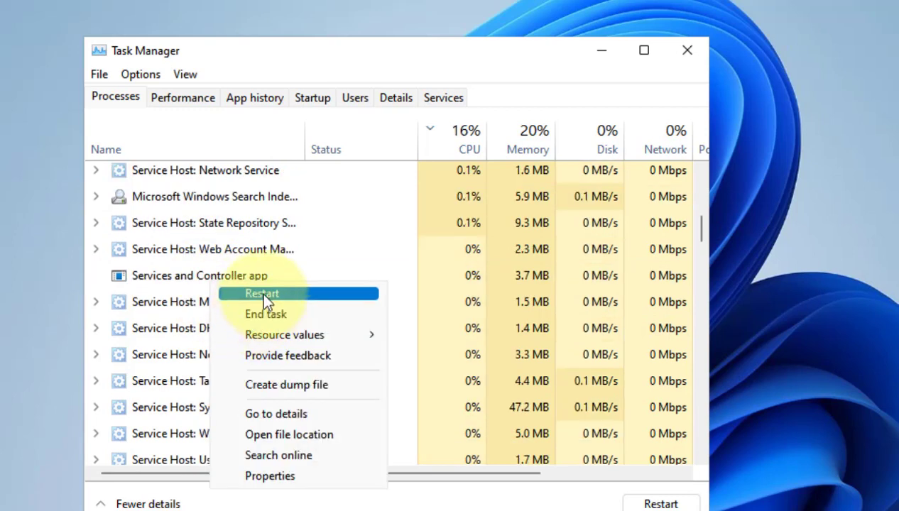
{"action": "left_click", "coordinate": [262, 293]}
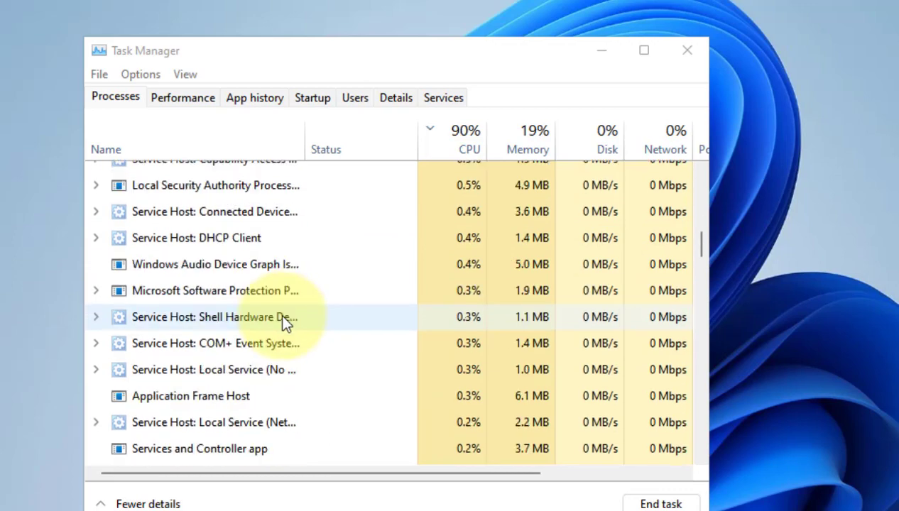
Restart Windows Explorer a second time, then close Task Manager.
{"action": "scroll", "coordinate": [284, 330], "scroll_direction": "down", "scroll_amount": 10}
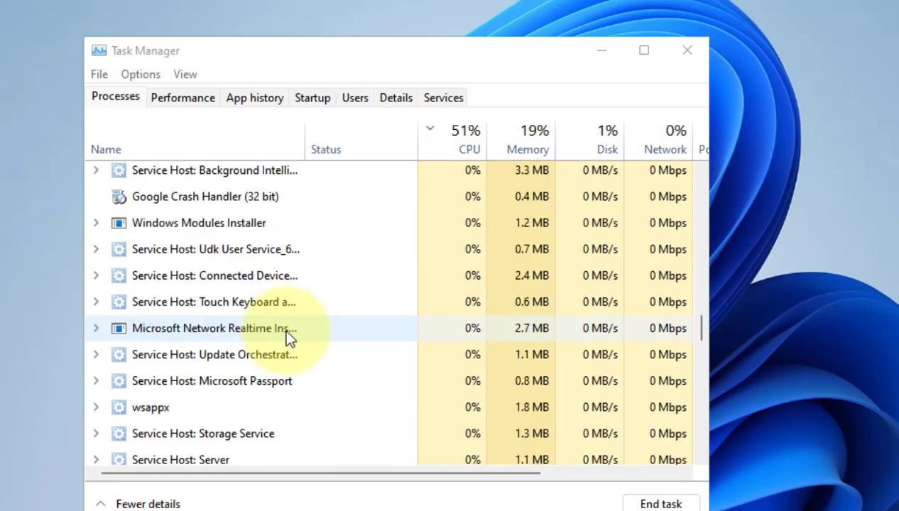
{"action": "scroll", "coordinate": [288, 341], "scroll_direction": "down", "scroll_amount": 15}
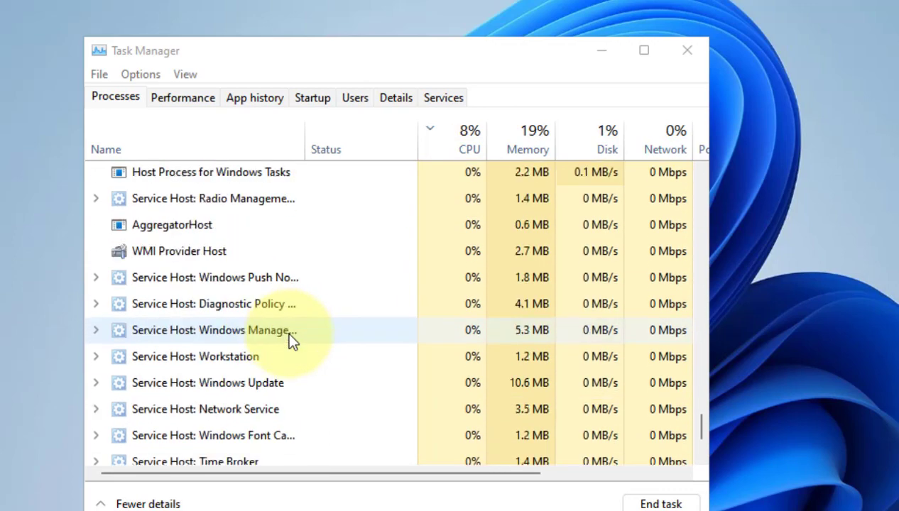
{"action": "left_click", "coordinate": [237, 313]}
{"action": "key", "text": "Home"}
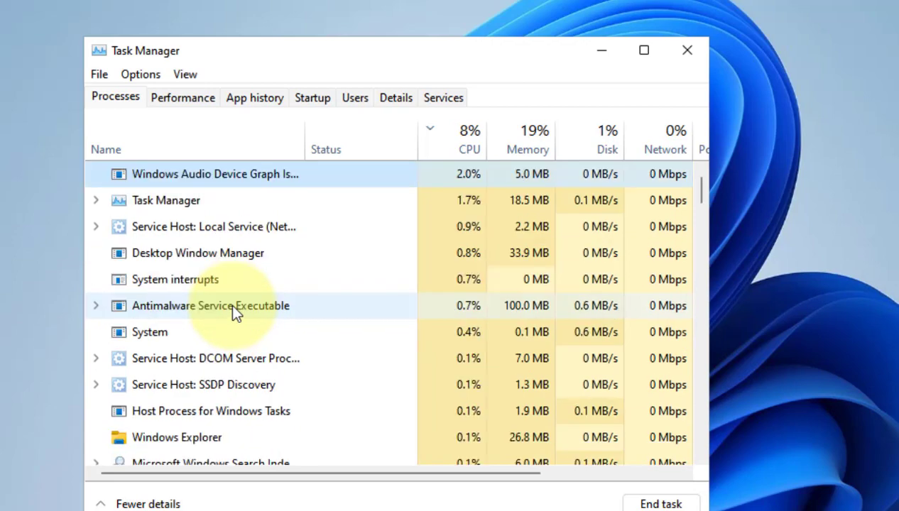
{"action": "left_click", "coordinate": [206, 361]}
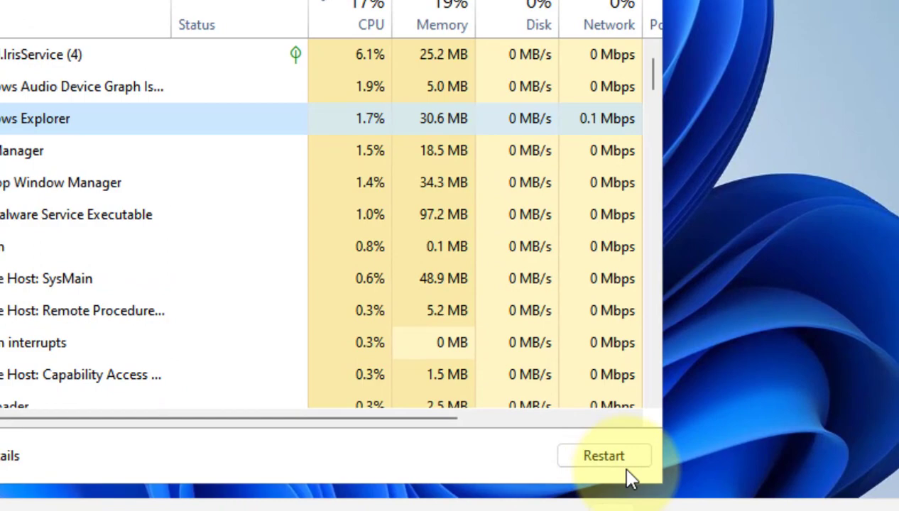
{"action": "left_click", "coordinate": [629, 466]}
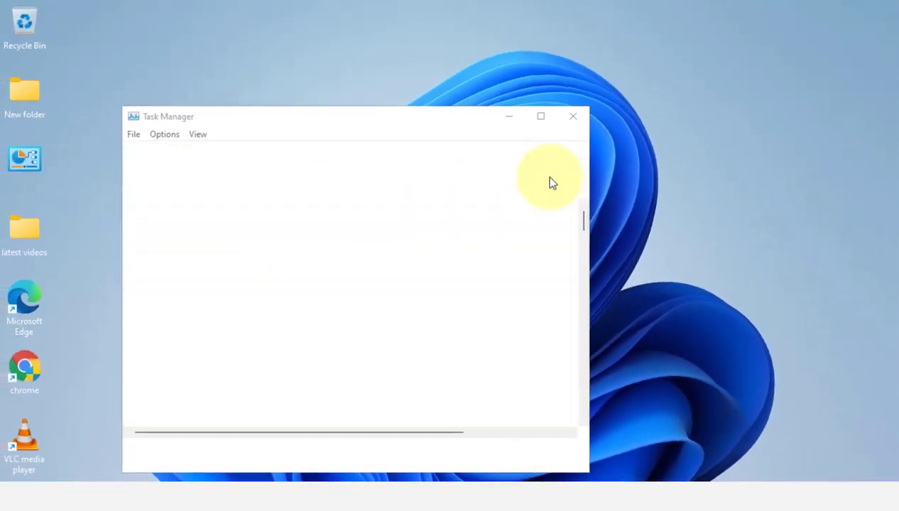
{"action": "left_click", "coordinate": [573, 115]}
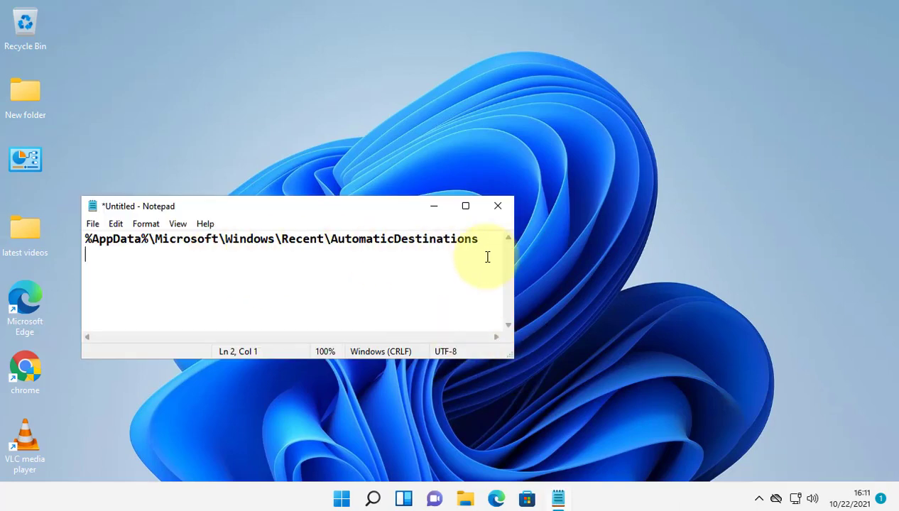
Copy the path %AppData%\Microsoft\Windows\Recent\AutomaticDestinations from Notepad.
{"action": "left_click_drag", "start_coordinate": [486, 241], "coordinate": [70, 245]}
{"action": "key", "text": "ctrl+c"}
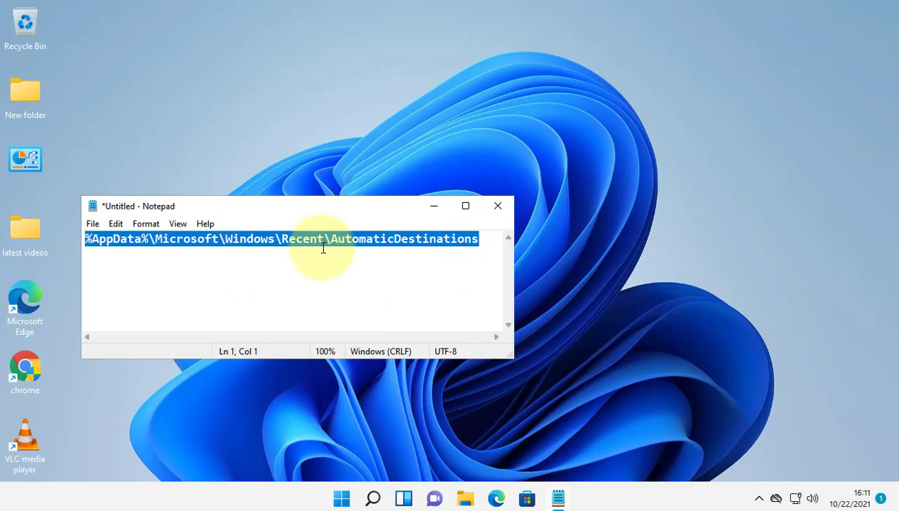
{"action": "right_click", "coordinate": [345, 232]}
{"action": "left_click", "coordinate": [272, 245]}
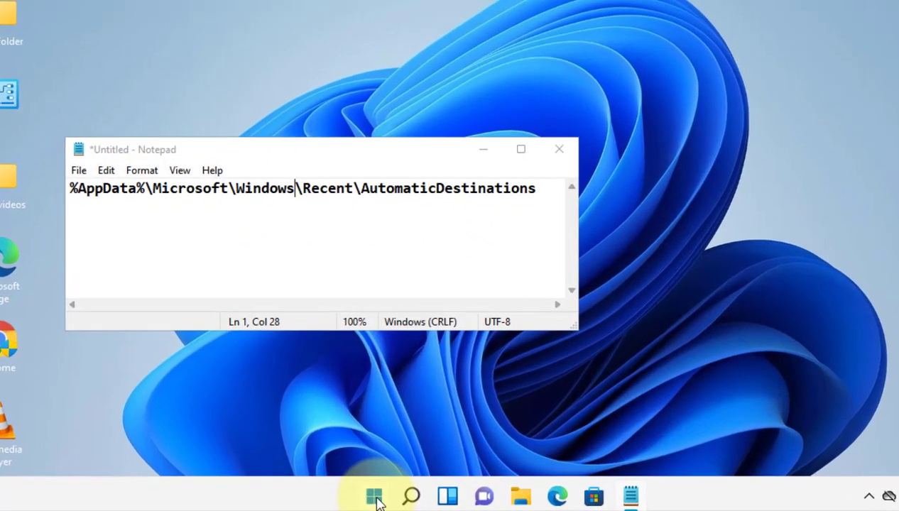
Open the Run dialog and paste the AutomaticDestinations path over msconfig.
{"action": "right_click", "coordinate": [341, 499]}
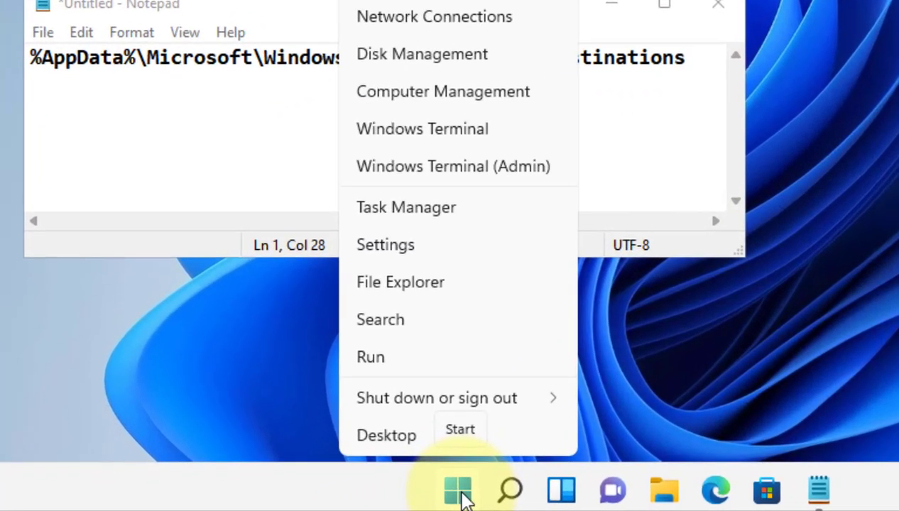
{"action": "left_click", "coordinate": [395, 355]}
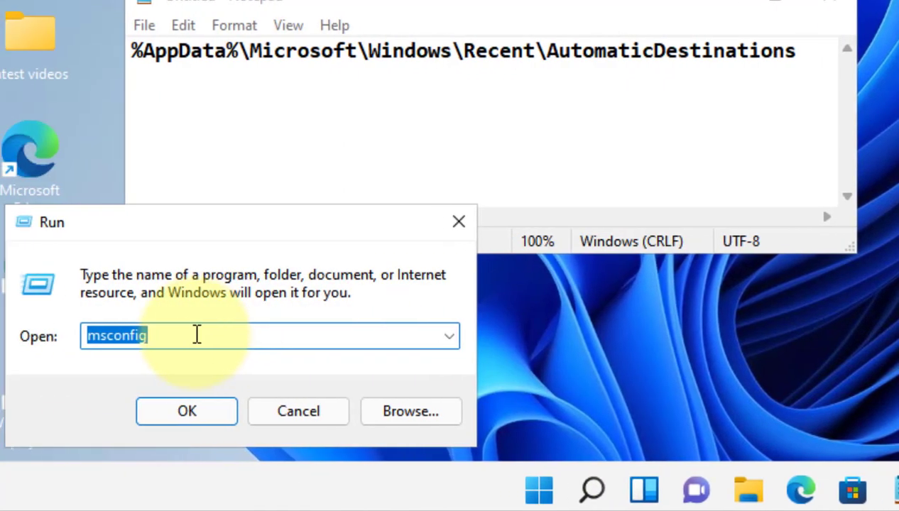
{"action": "right_click", "coordinate": [117, 336]}
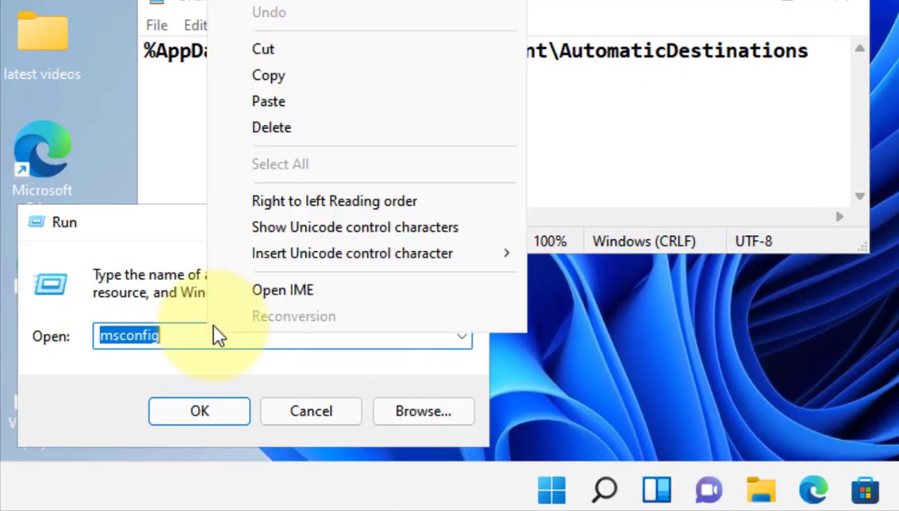
{"action": "left_click", "coordinate": [310, 113]}
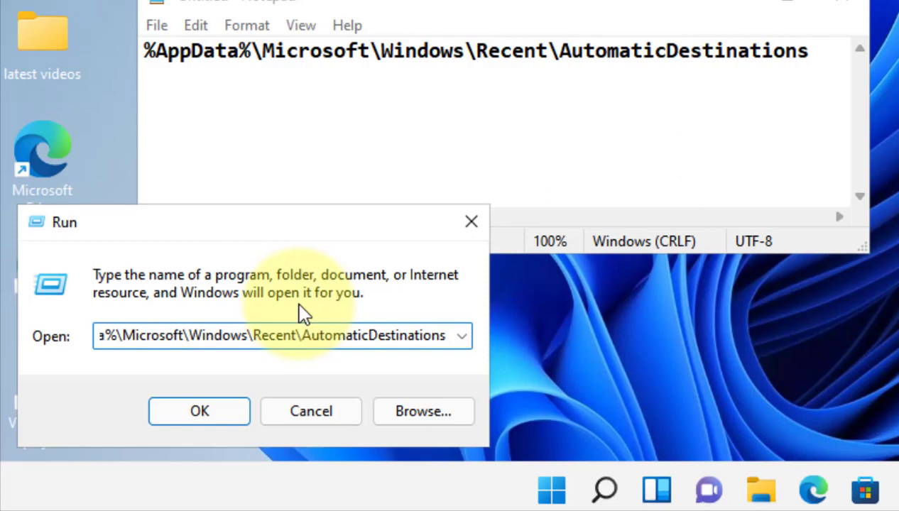
Open the AutomaticDestinations folder and delete all its automaticDestinations-ms cache files.
{"action": "left_click", "coordinate": [206, 419]}
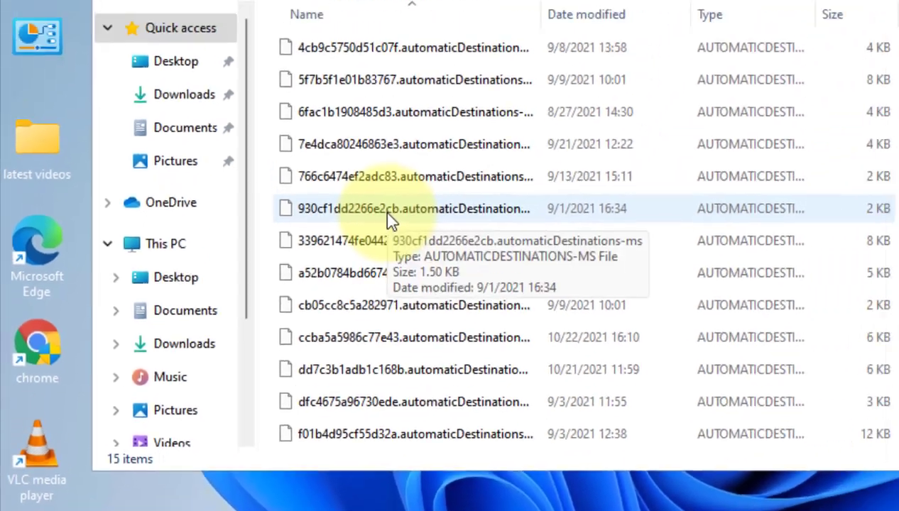
{"action": "key", "text": "ctrl+a"}
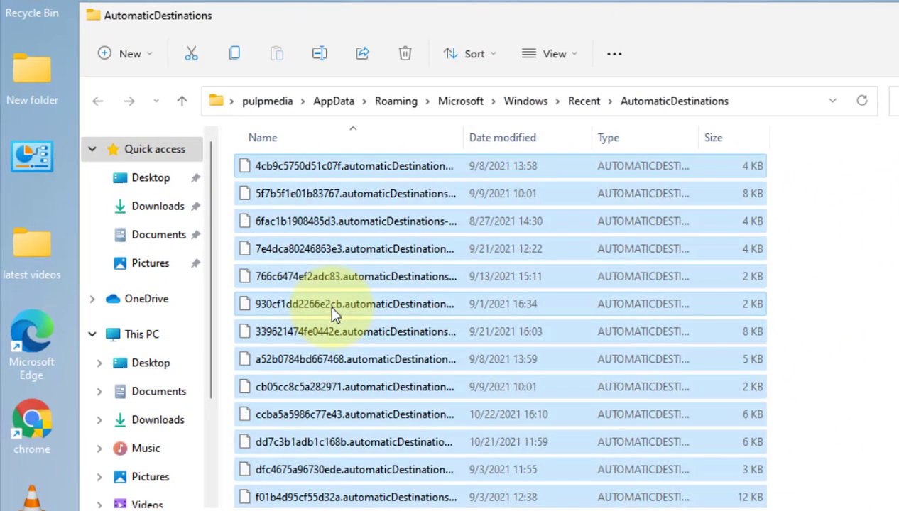
{"action": "right_click", "coordinate": [302, 191]}
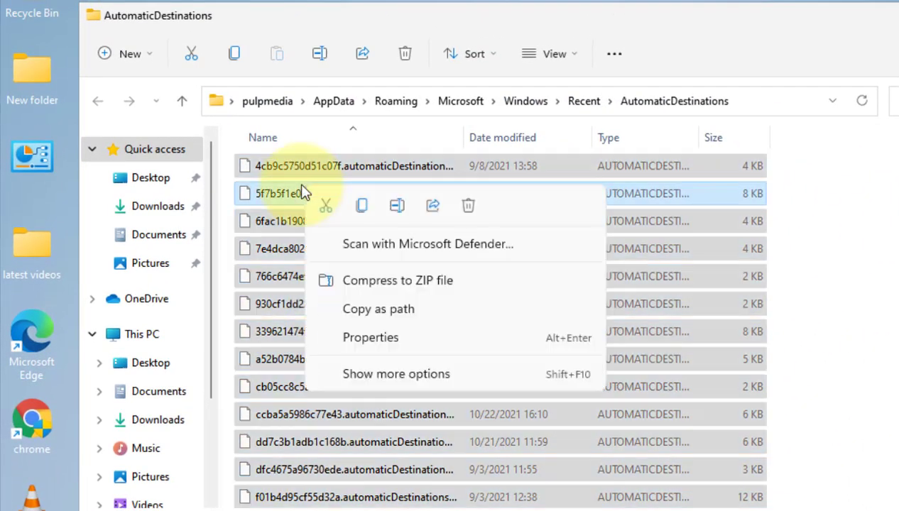
{"action": "left_click", "coordinate": [470, 209]}
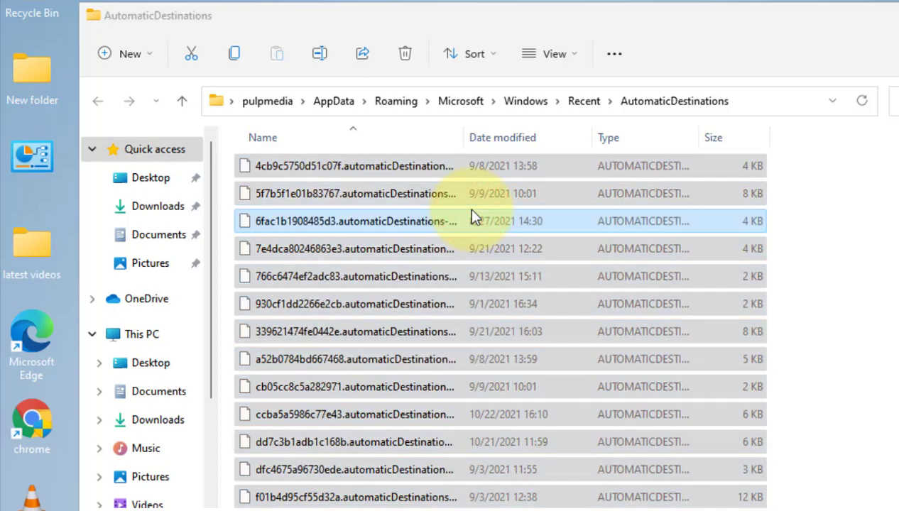
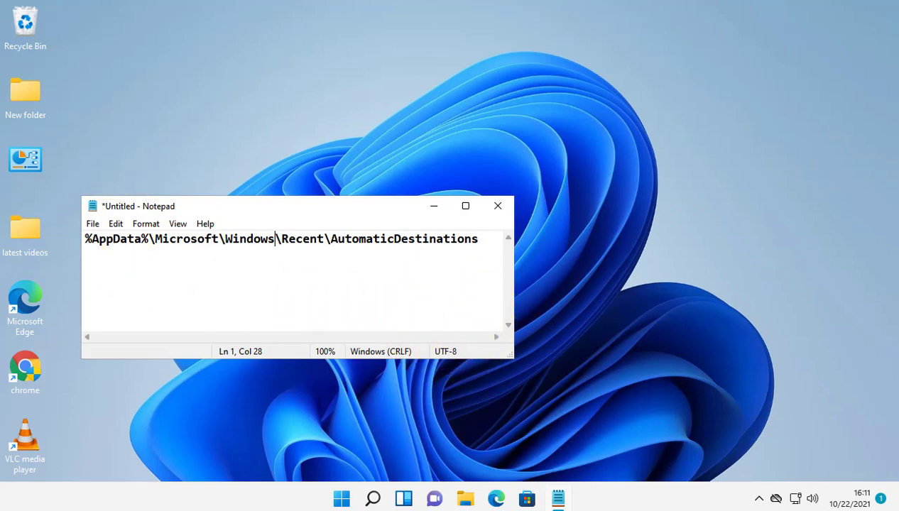
Open File Explorer and navigate to This PC.
{"action": "left_click", "coordinate": [469, 498]}
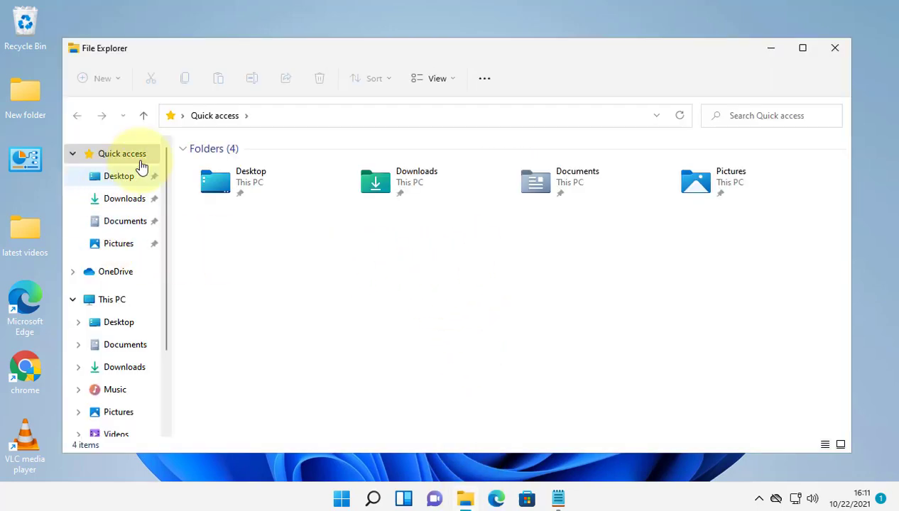
{"action": "left_click", "coordinate": [127, 181]}
{"action": "left_click", "coordinate": [202, 115]}
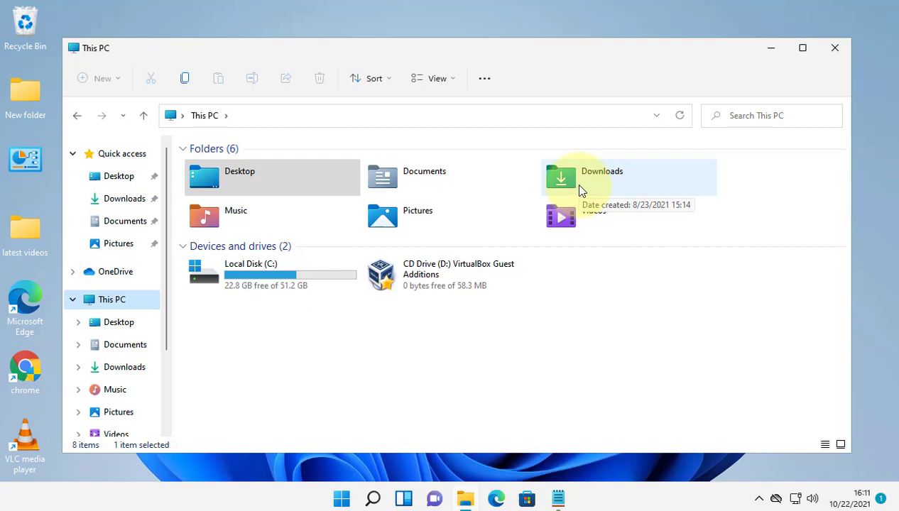
Turn off content indexing on Downloads and apply it to all its subfolders and files.
{"action": "right_click", "coordinate": [579, 188]}
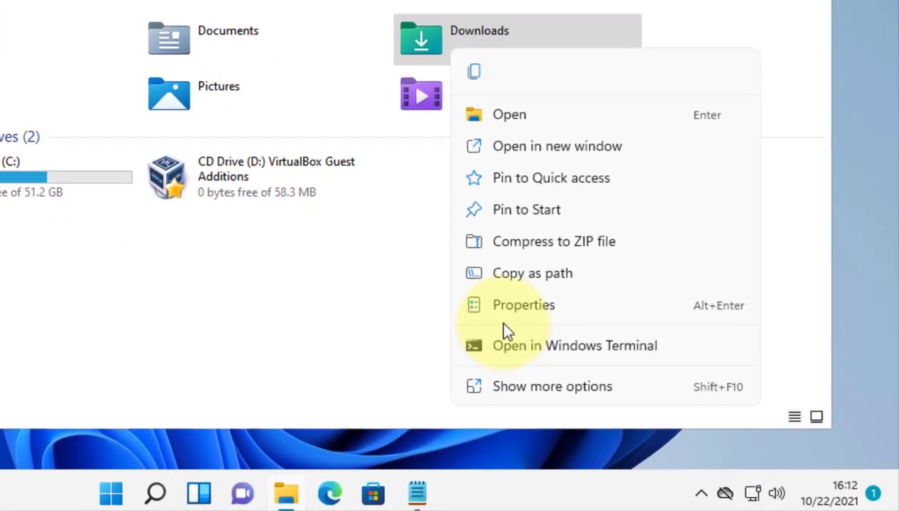
{"action": "left_click", "coordinate": [523, 309]}
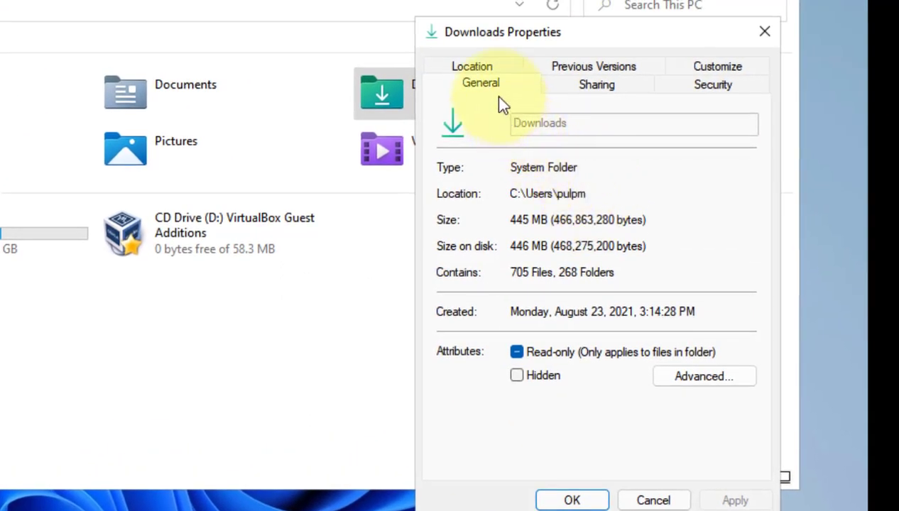
{"action": "left_click", "coordinate": [698, 382]}
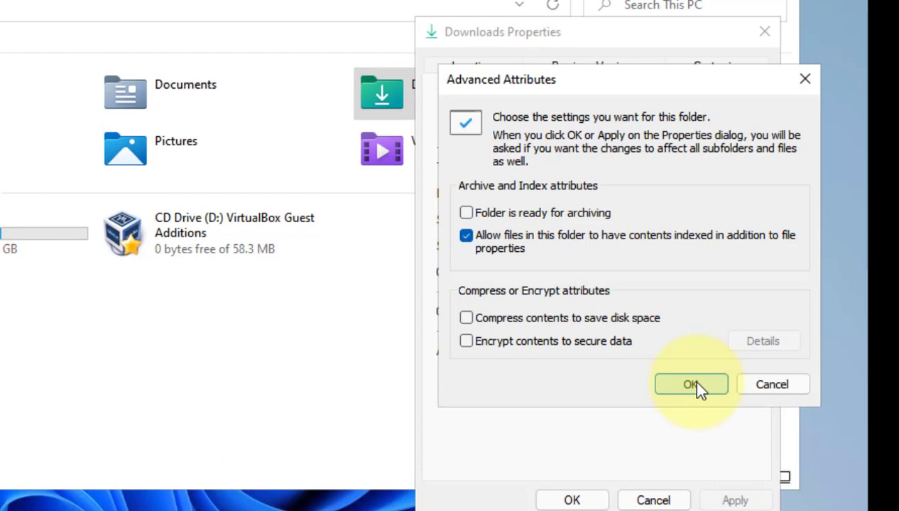
{"action": "left_click", "coordinate": [466, 237]}
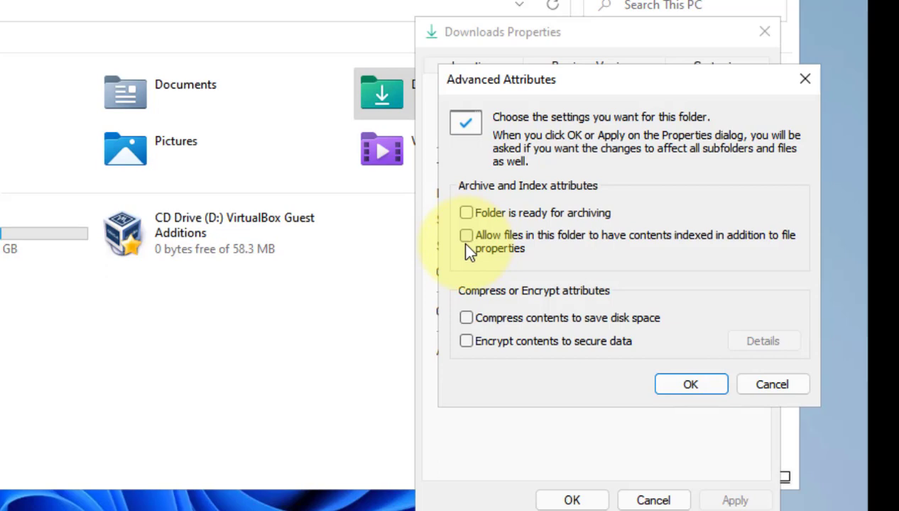
{"action": "left_click", "coordinate": [689, 384]}
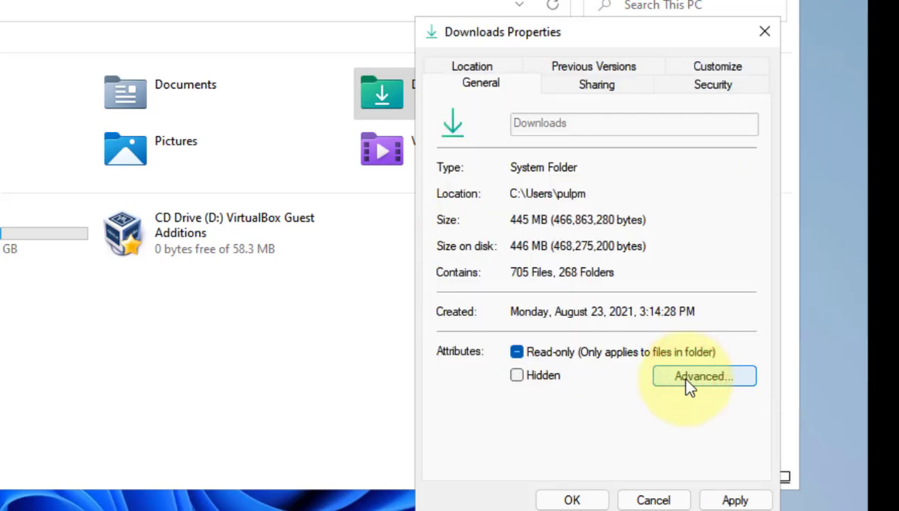
{"action": "left_click", "coordinate": [731, 500]}
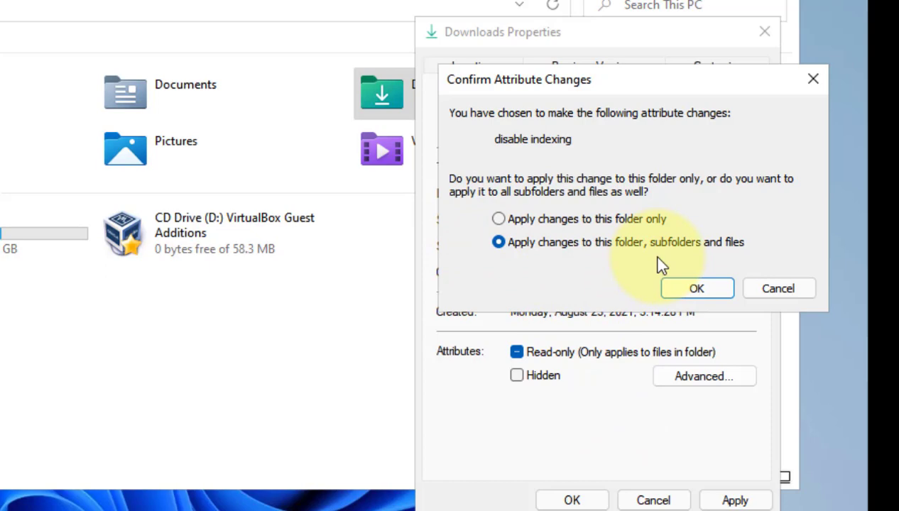
{"action": "left_click", "coordinate": [698, 289]}
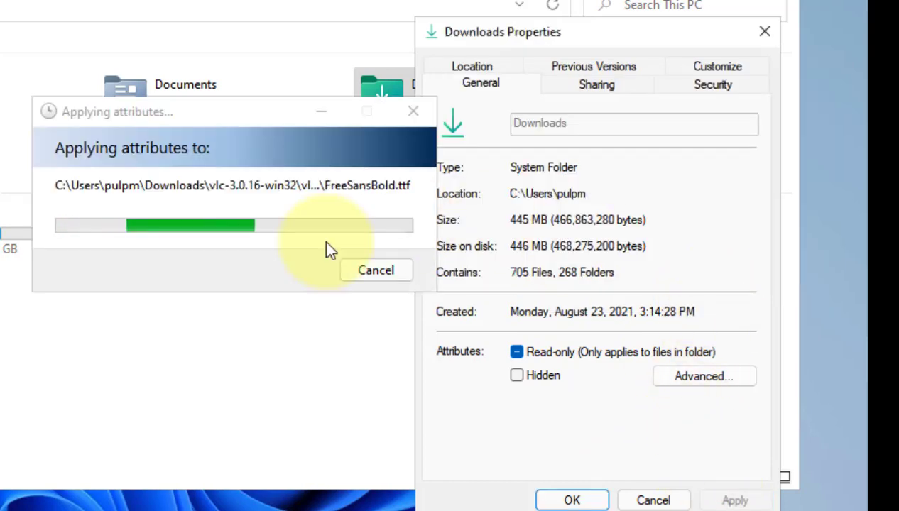
{"action": "left_click", "coordinate": [573, 500]}
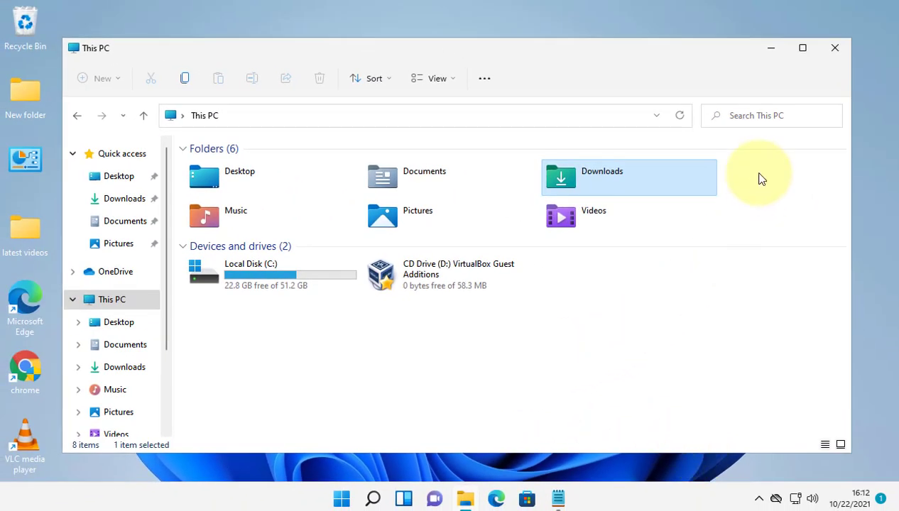
Set the Downloads folder's Customize option to optimize for General items and confirm.
{"action": "right_click", "coordinate": [601, 186]}
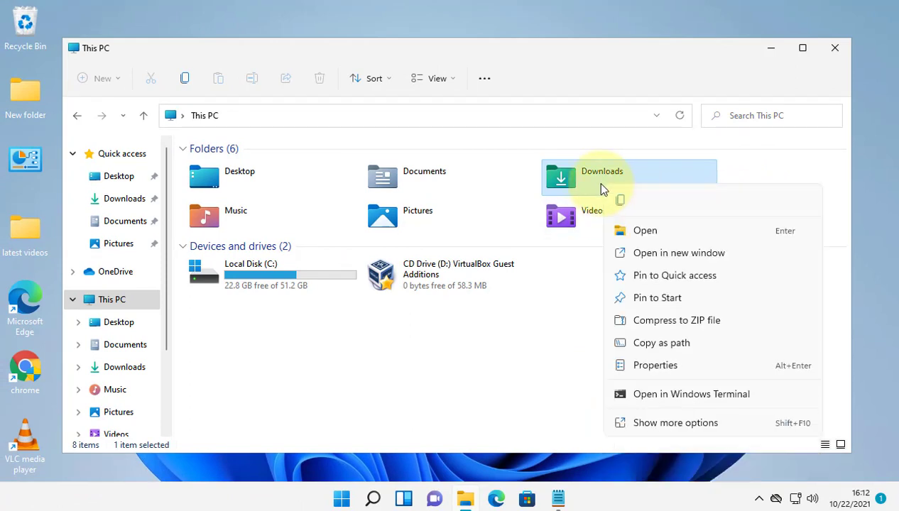
{"action": "left_click", "coordinate": [671, 371]}
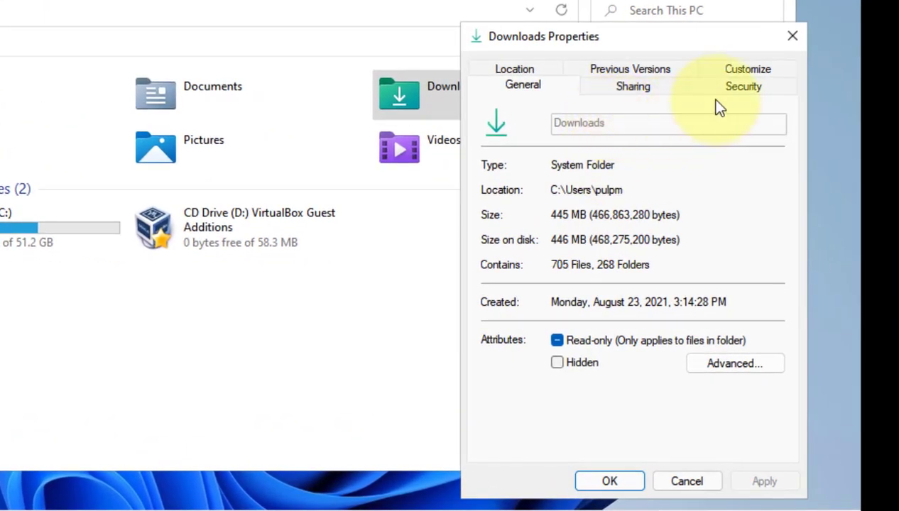
{"action": "left_click", "coordinate": [743, 70]}
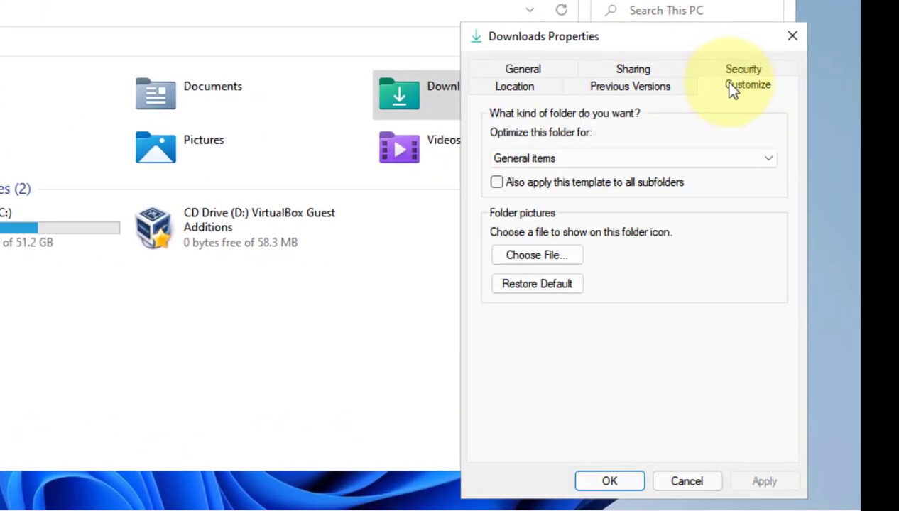
{"action": "left_click", "coordinate": [533, 159]}
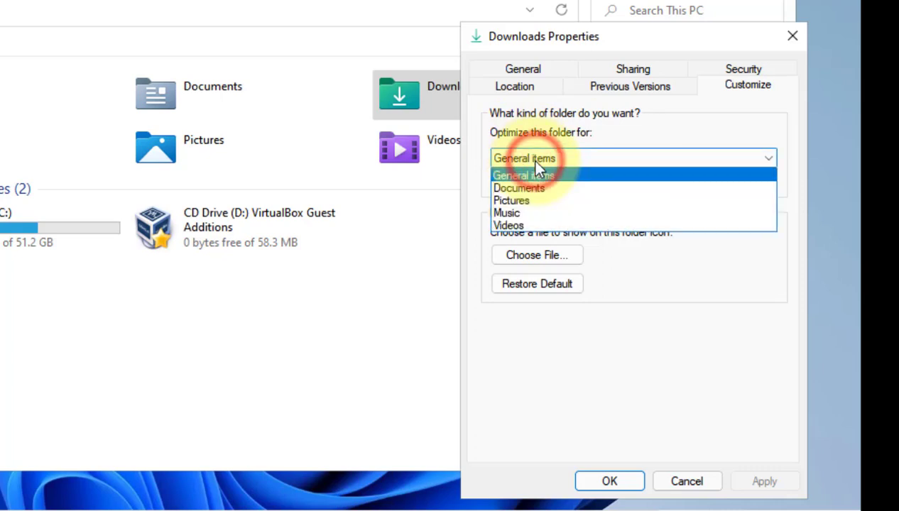
{"action": "left_click", "coordinate": [527, 175]}
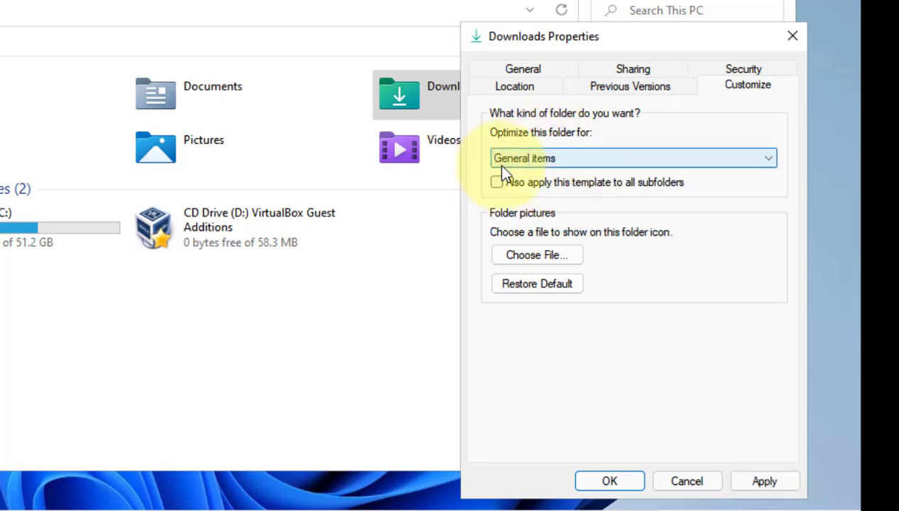
{"action": "left_click", "coordinate": [746, 481]}
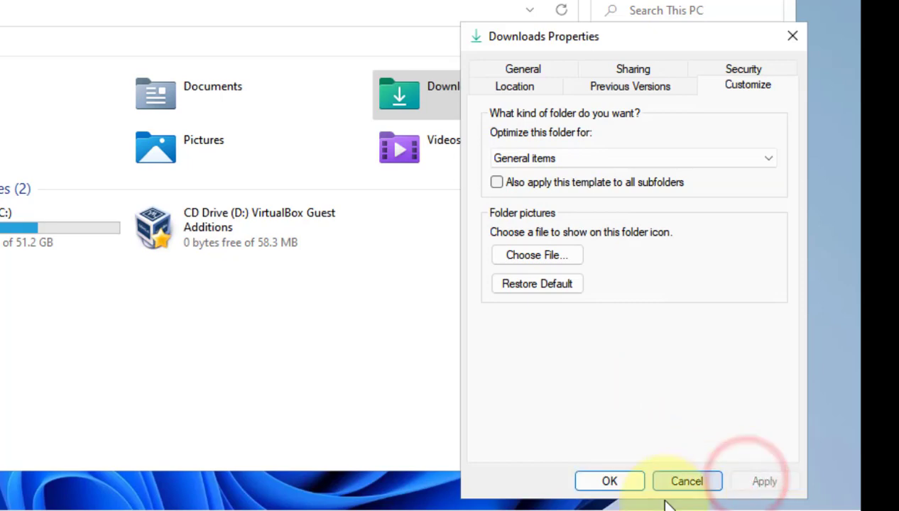
{"action": "left_click", "coordinate": [613, 483]}
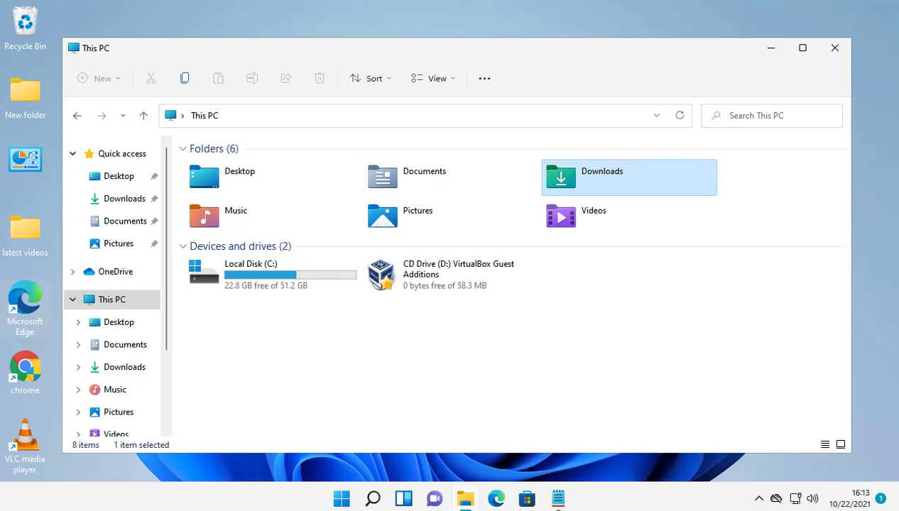
Close File Explorer and search Windows for 'indexing options'.
{"action": "left_click", "coordinate": [832, 50]}
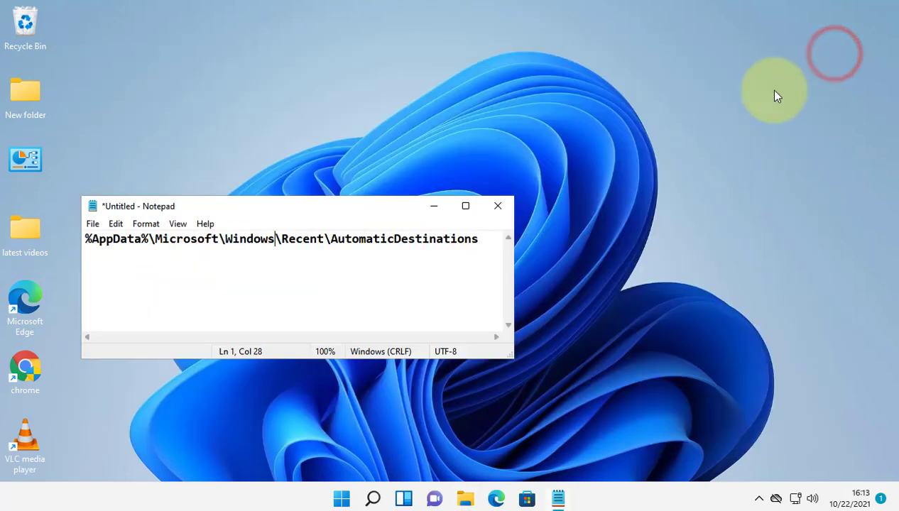
{"action": "left_click", "coordinate": [373, 498]}
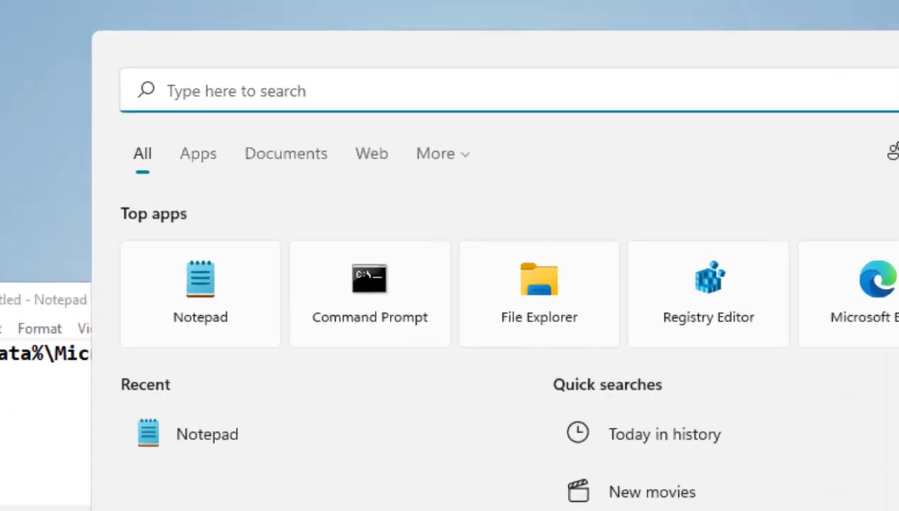
{"action": "type", "text": "in"}
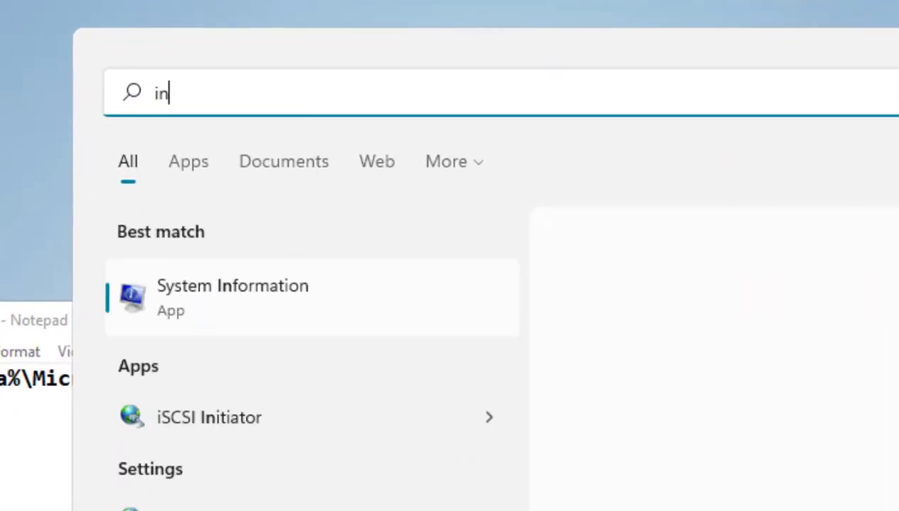
{"action": "type", "text": "dexing "}
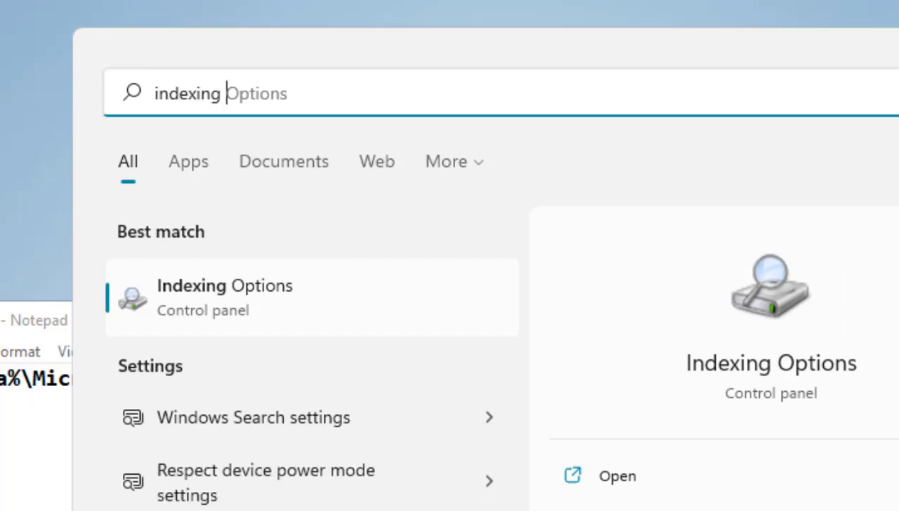
{"action": "type", "text": "options"}
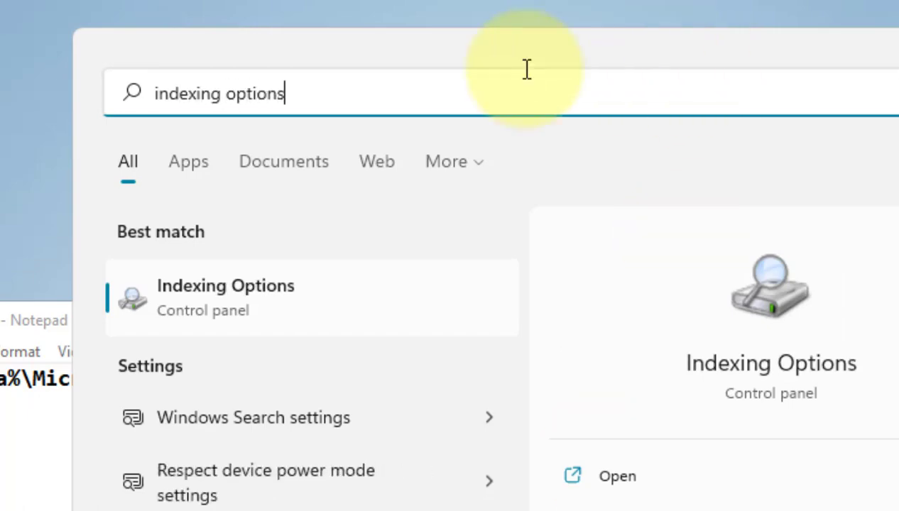
Open Indexing Options, review its Advanced settings, then close both windows.
{"action": "left_click", "coordinate": [240, 321]}
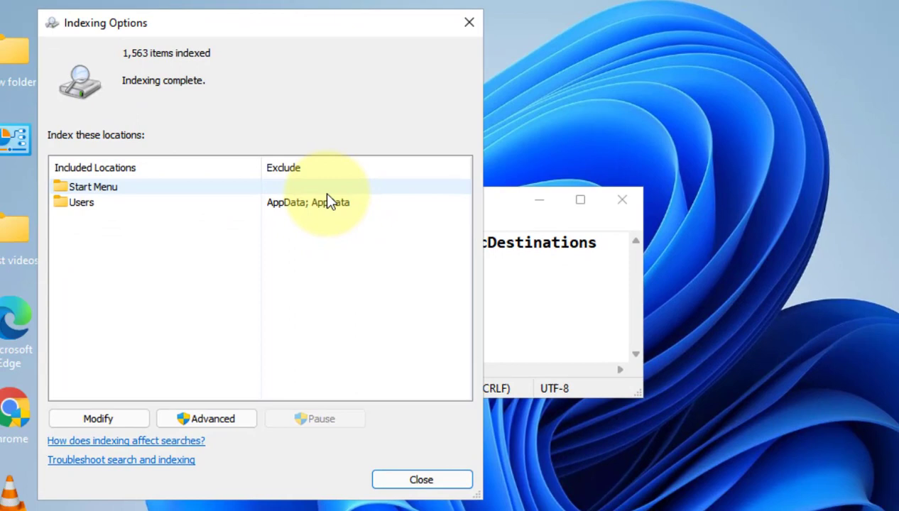
{"action": "left_click", "coordinate": [242, 417]}
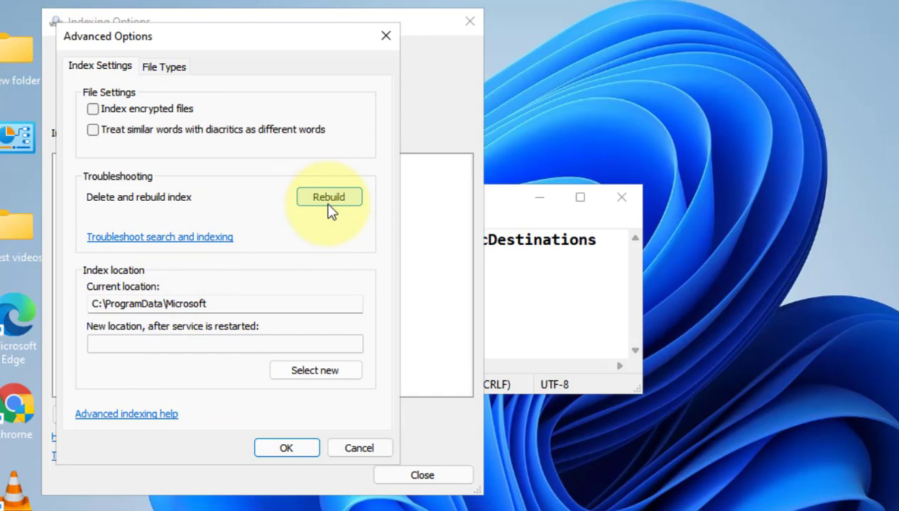
{"action": "left_click", "coordinate": [383, 36]}
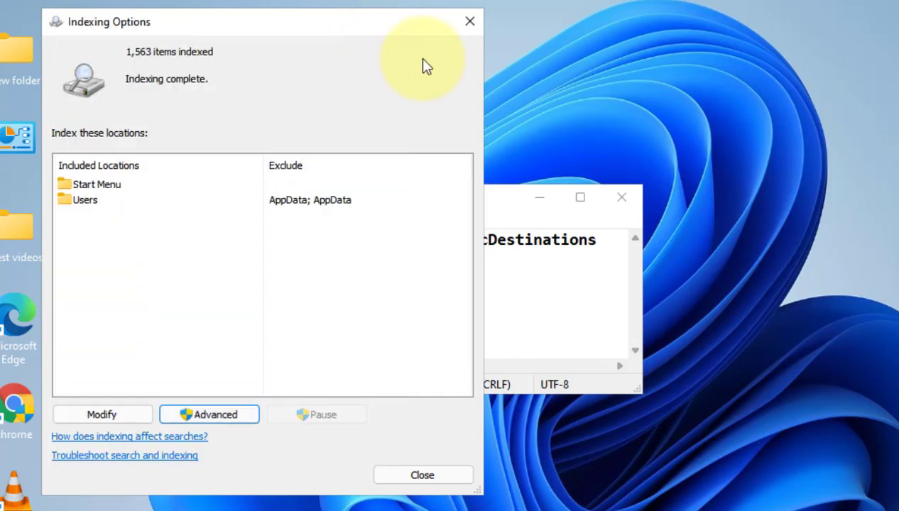
{"action": "left_click", "coordinate": [469, 23]}
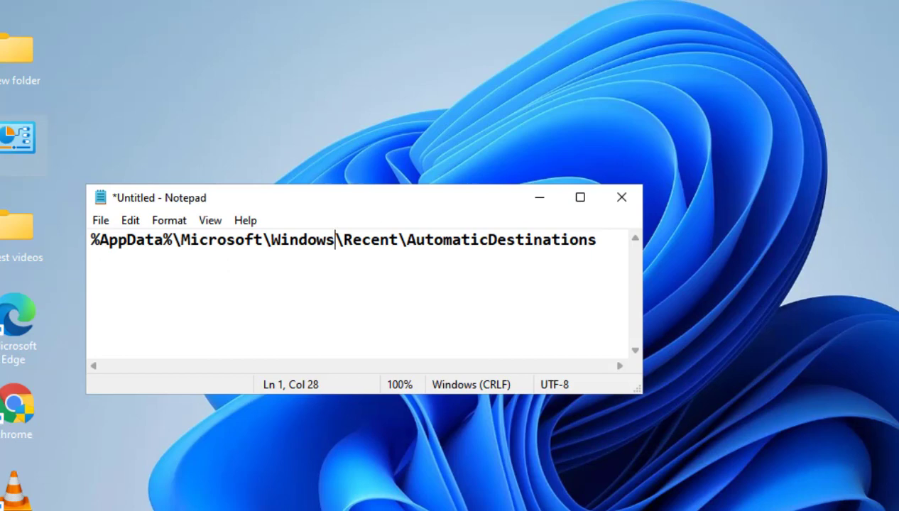
Minimize Notepad and launch System Configuration through a 'msconfig' search.
{"action": "left_click", "coordinate": [536, 202]}
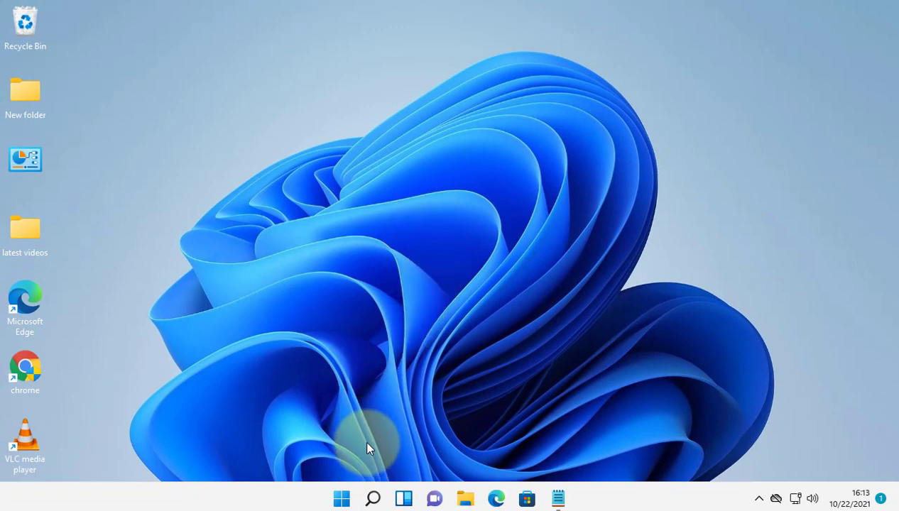
{"action": "left_click", "coordinate": [372, 494]}
{"action": "type", "text": "ms"}
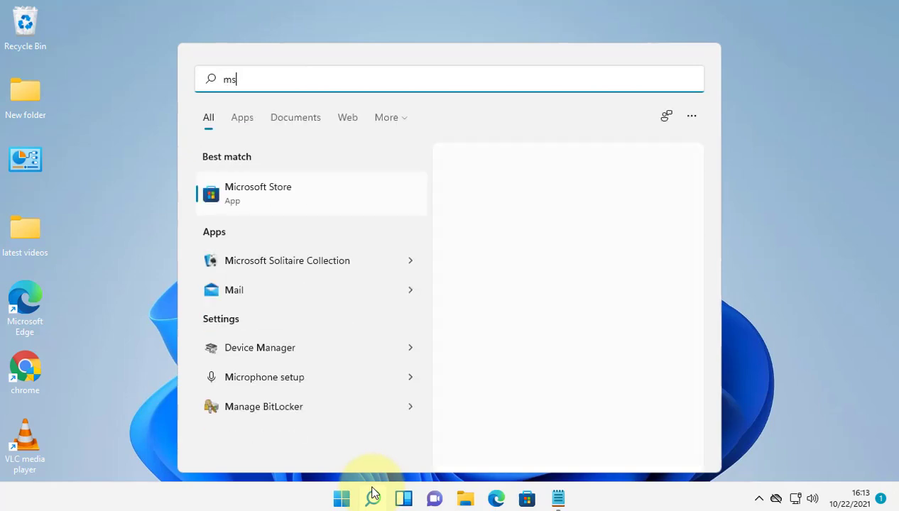
{"action": "type", "text": "config"}
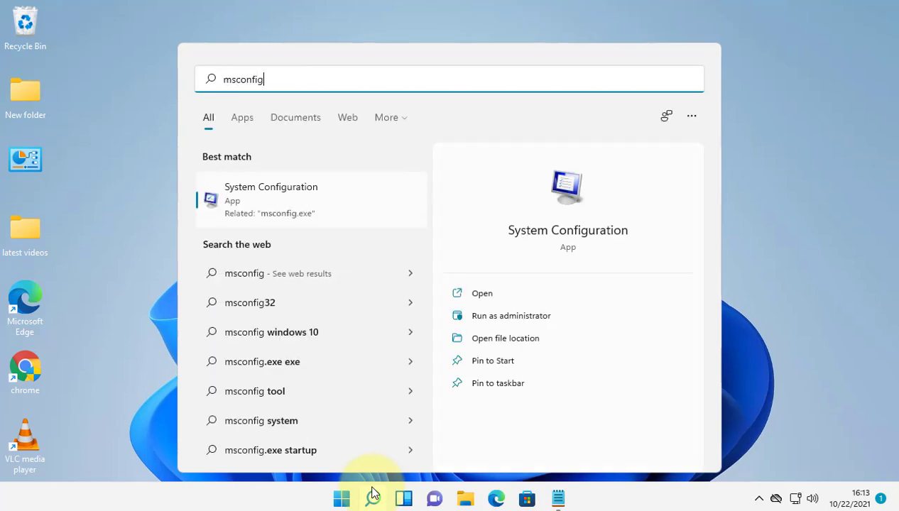
{"action": "left_click", "coordinate": [311, 213]}
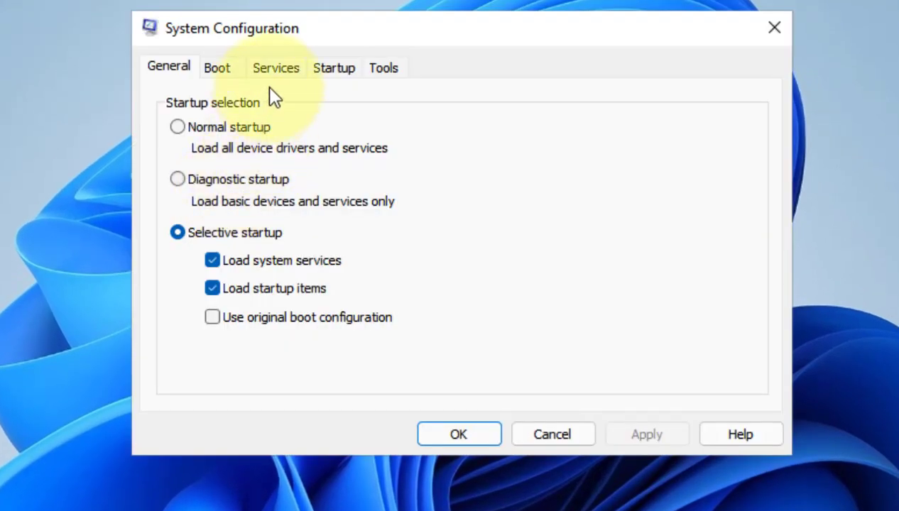
Hide all Microsoft services, disable the five remaining services, and apply the change.
{"action": "left_click", "coordinate": [331, 81]}
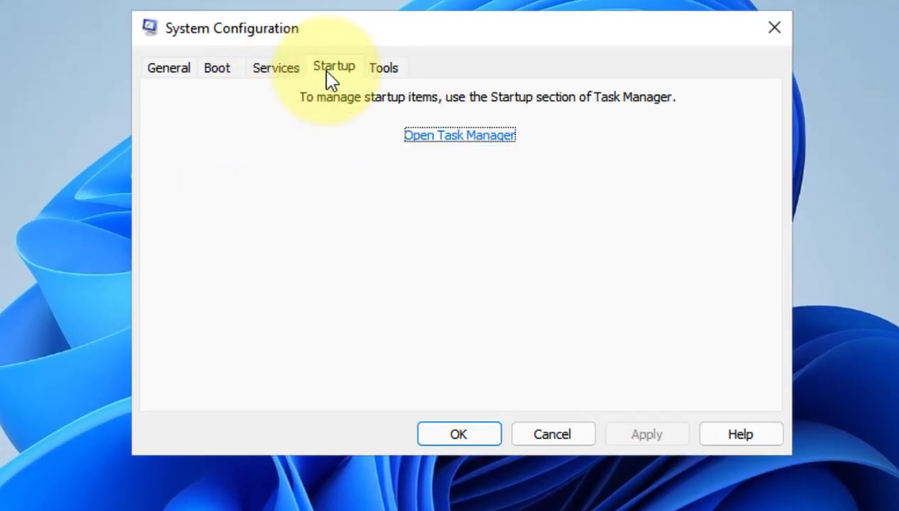
{"action": "left_click", "coordinate": [283, 75]}
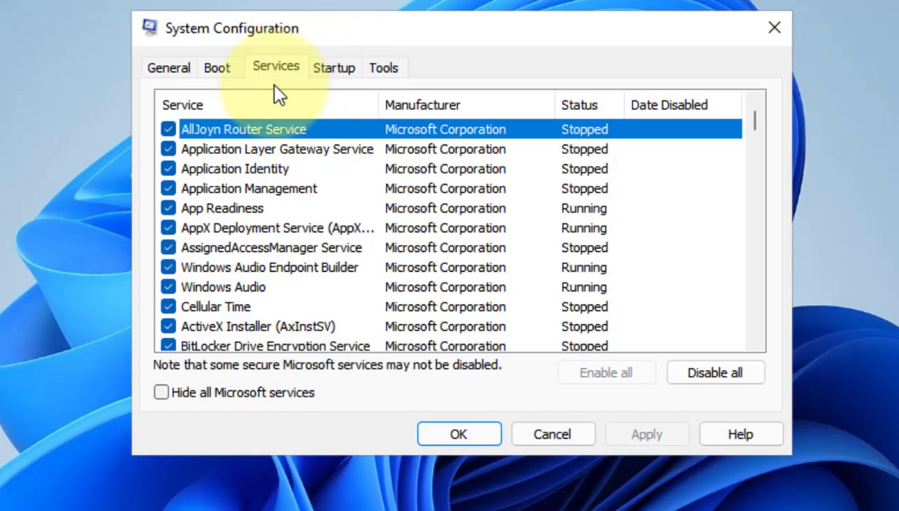
{"action": "left_click", "coordinate": [161, 395]}
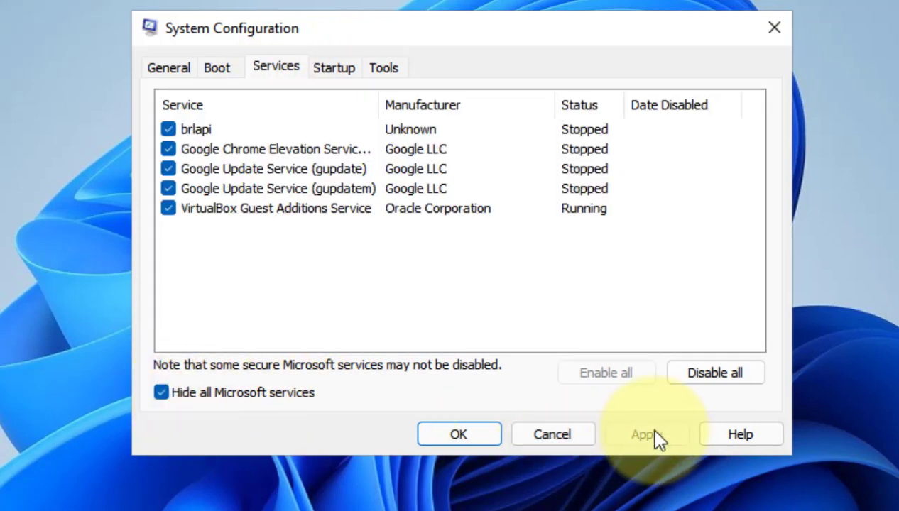
{"action": "left_click", "coordinate": [711, 387]}
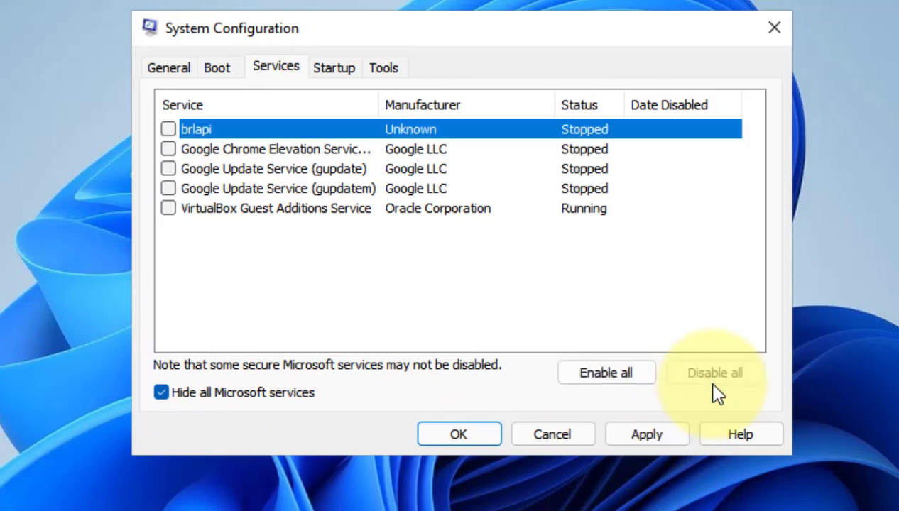
{"action": "left_click", "coordinate": [662, 443]}
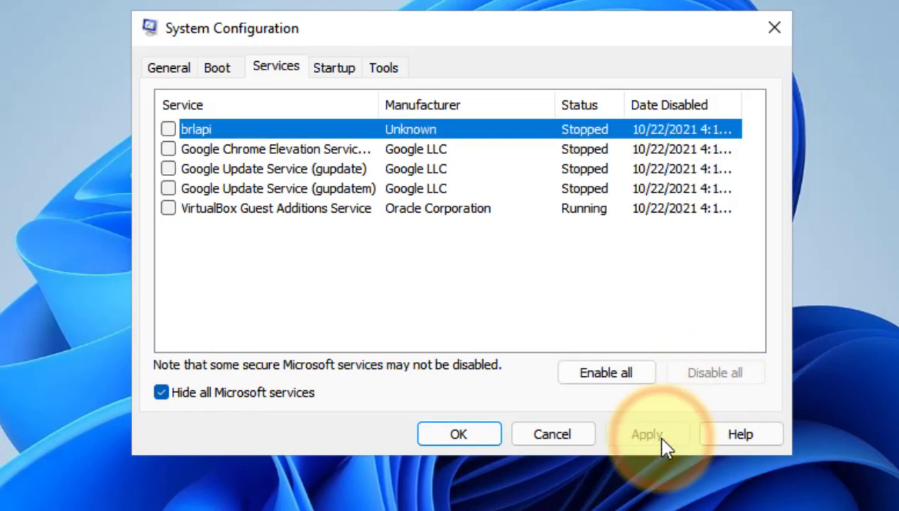
{"action": "left_click", "coordinate": [481, 433]}
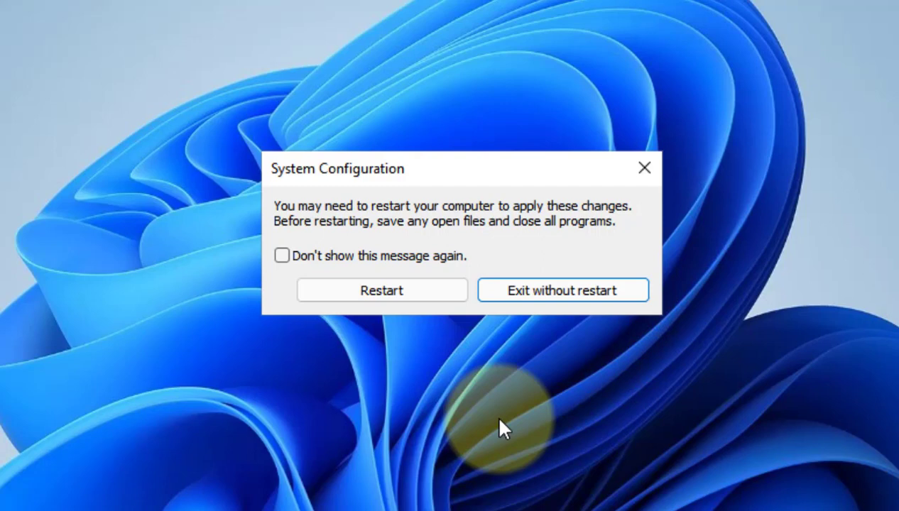